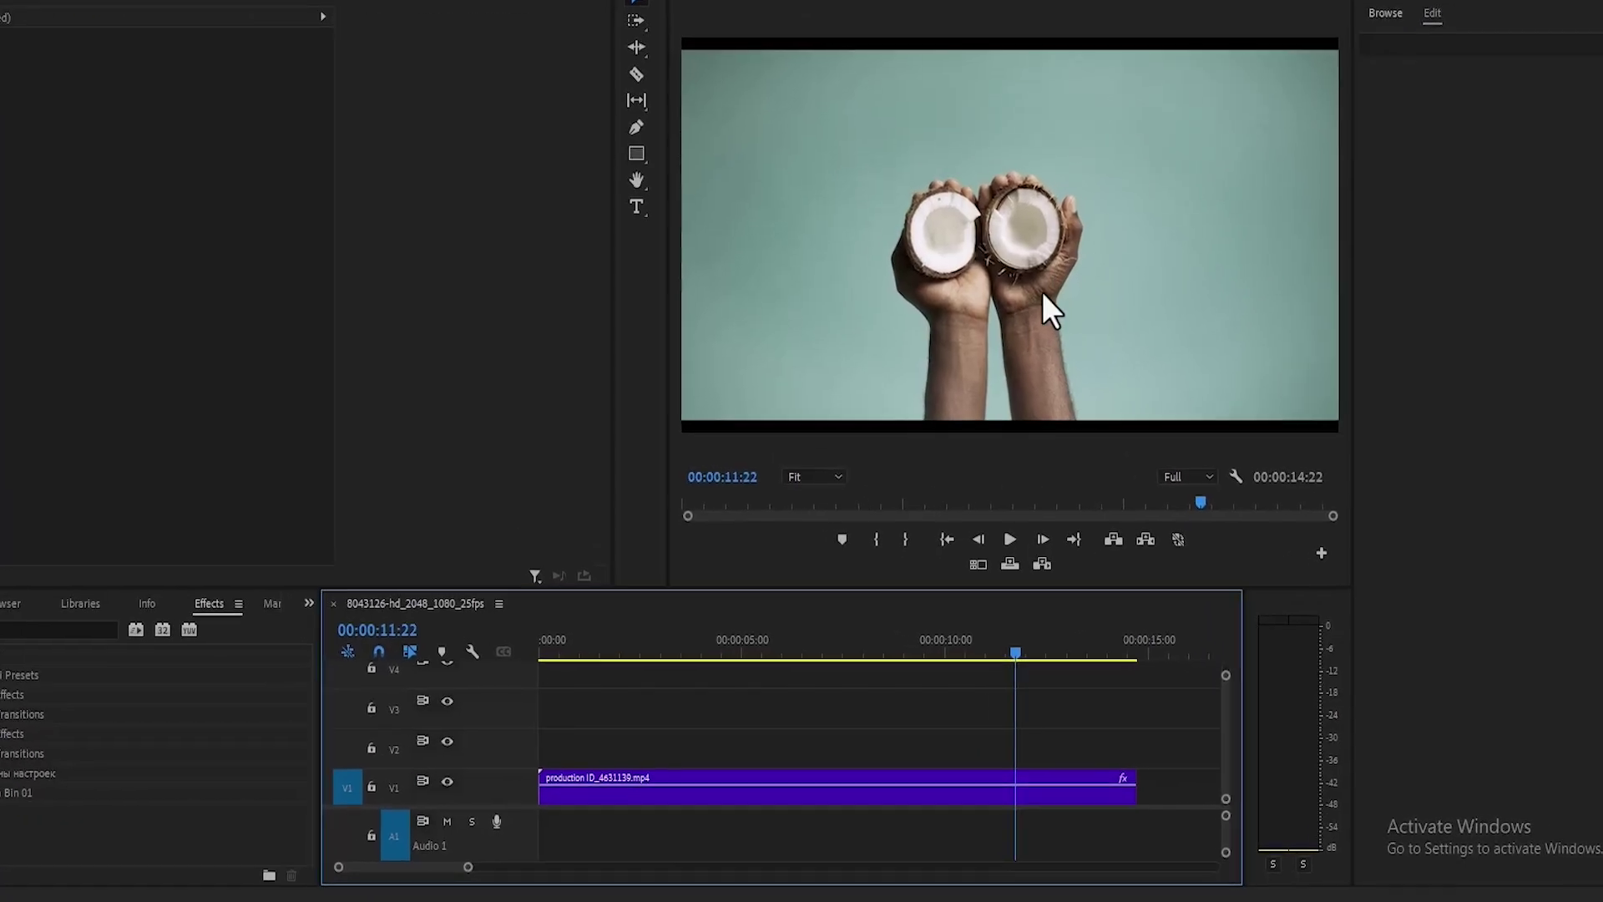
# Duplicate the coconut clip from V1 onto track V3
pyautogui.click(804, 761)
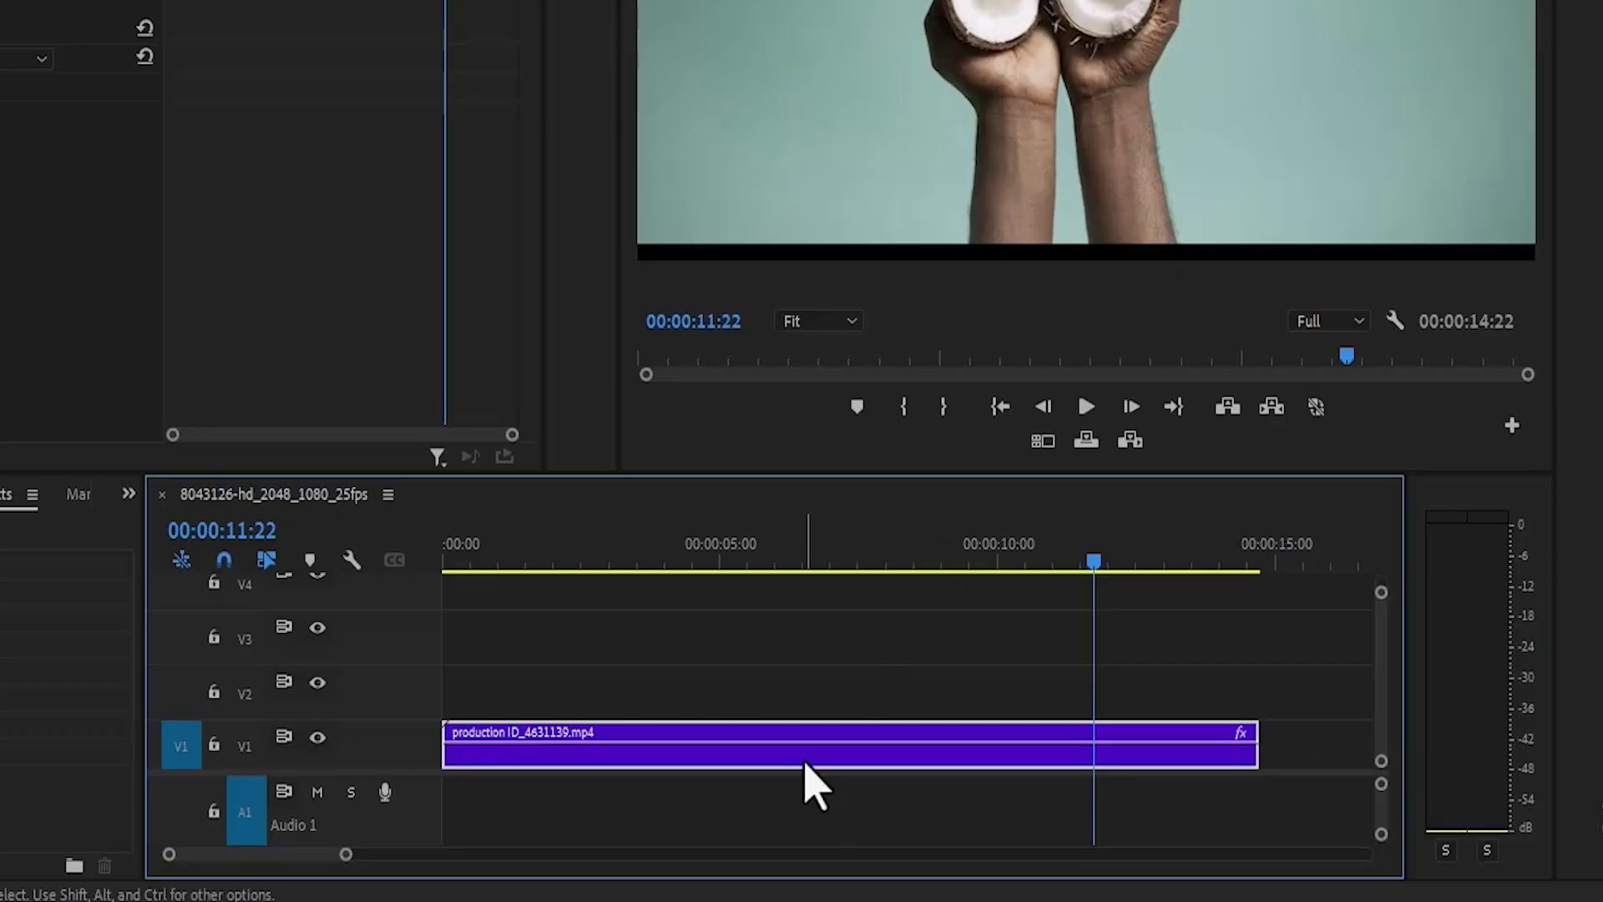
pyautogui.moveTo(814, 784)
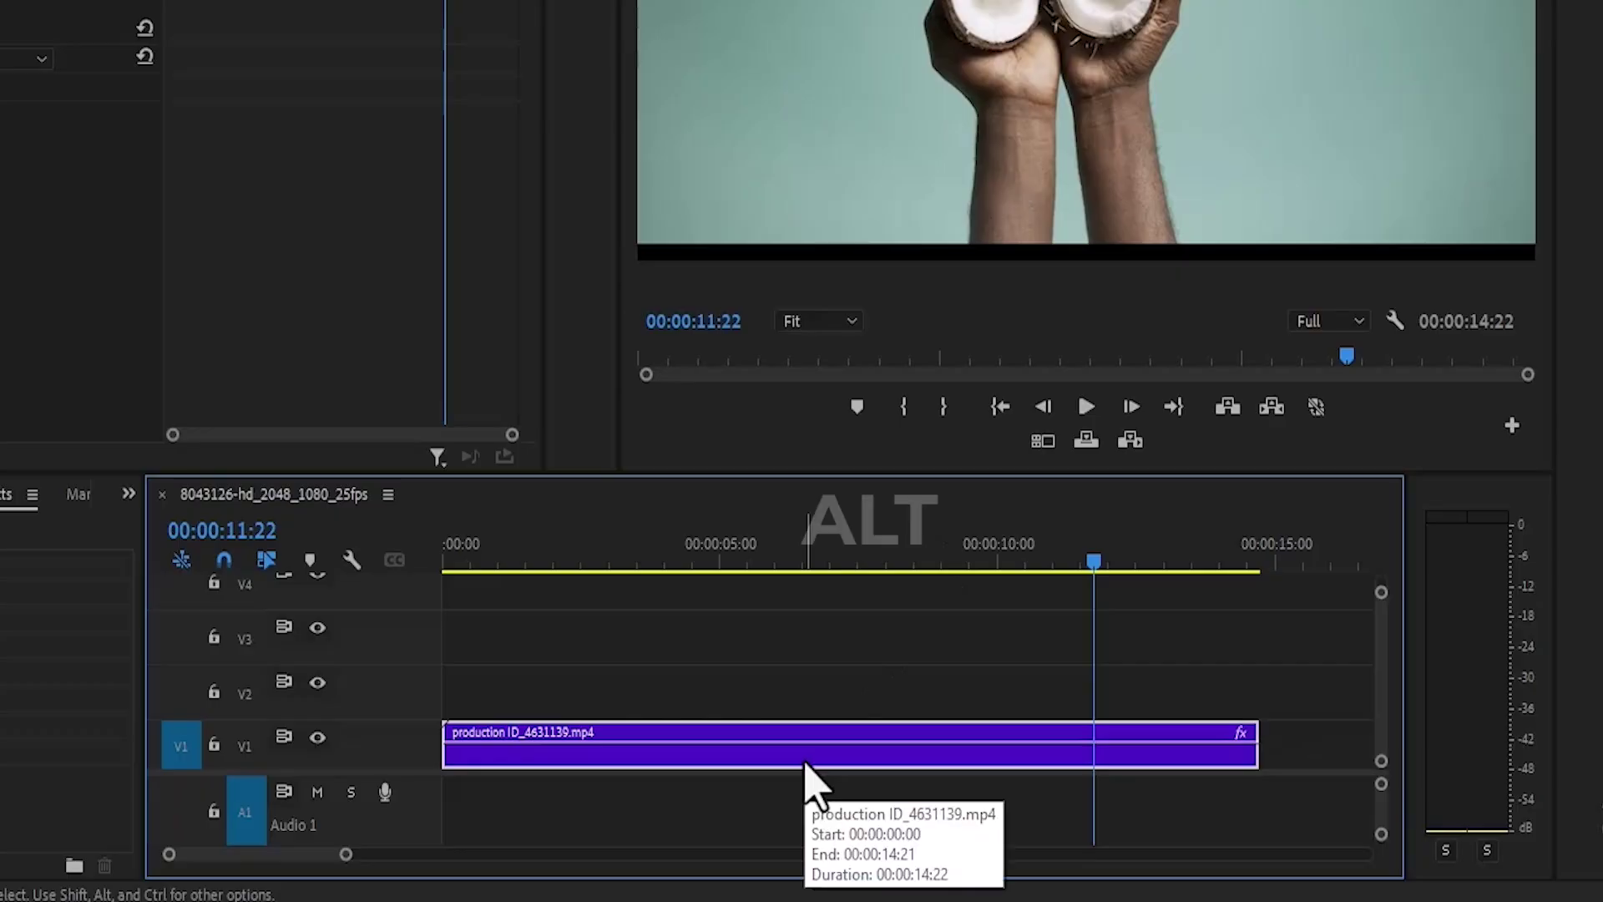
pyautogui.keyDown('alt'); pyautogui.moveTo(807, 753); pyautogui.dragTo(795, 656); pyautogui.keyUp('alt')
pyautogui.click(739, 715)
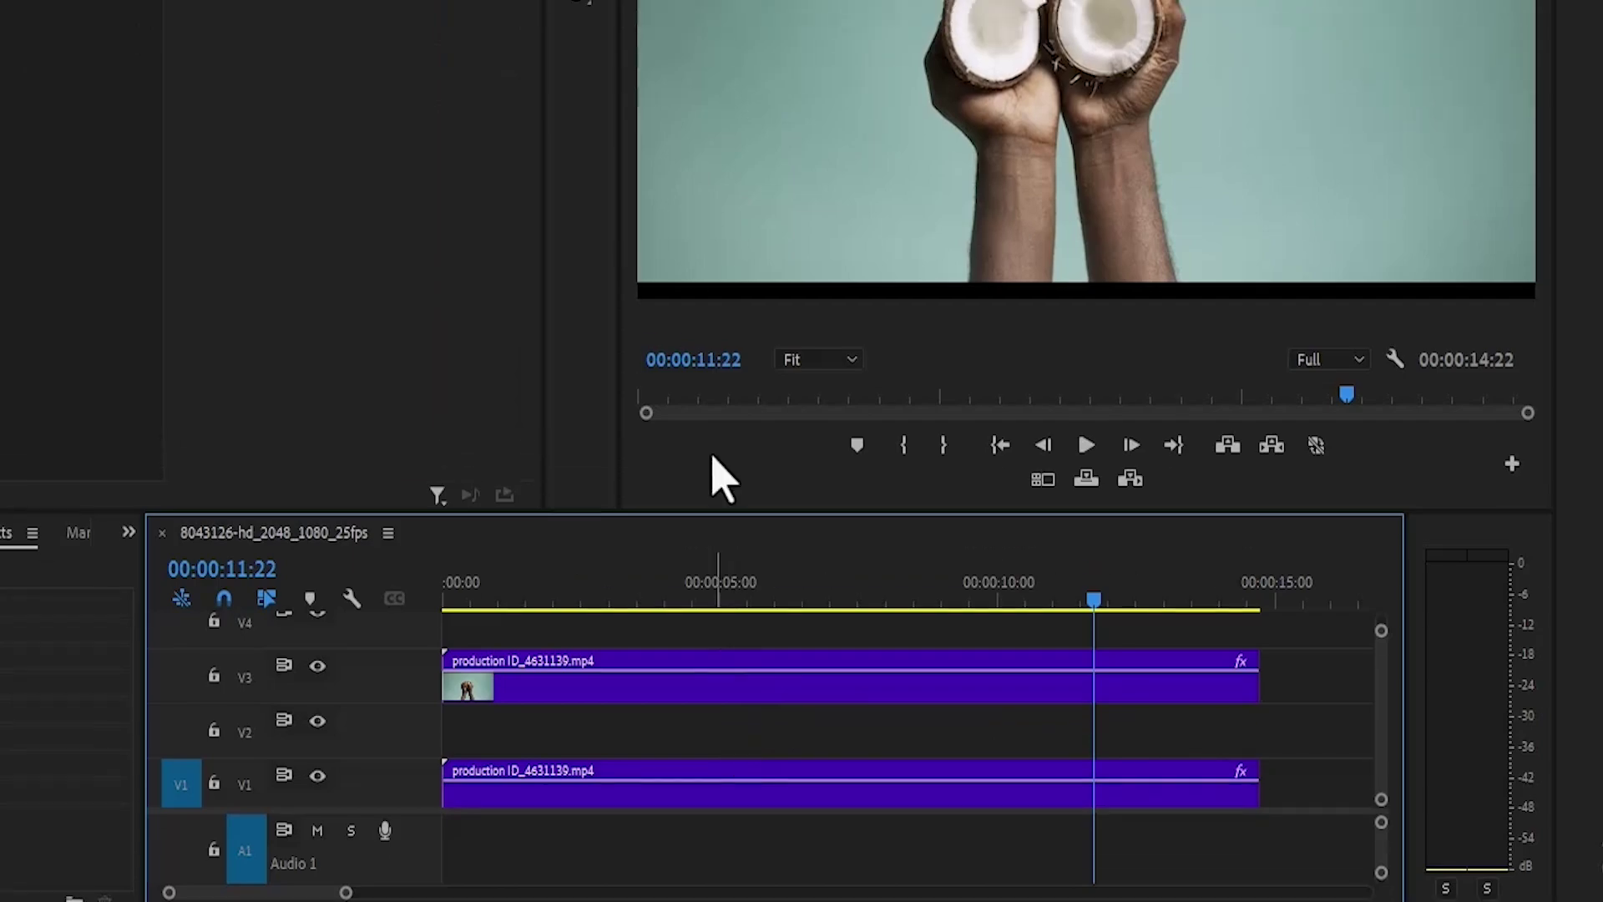
# Add a white title reading 'TEXT' in the Program monitor left of the hands
pyautogui.click(576, 310)
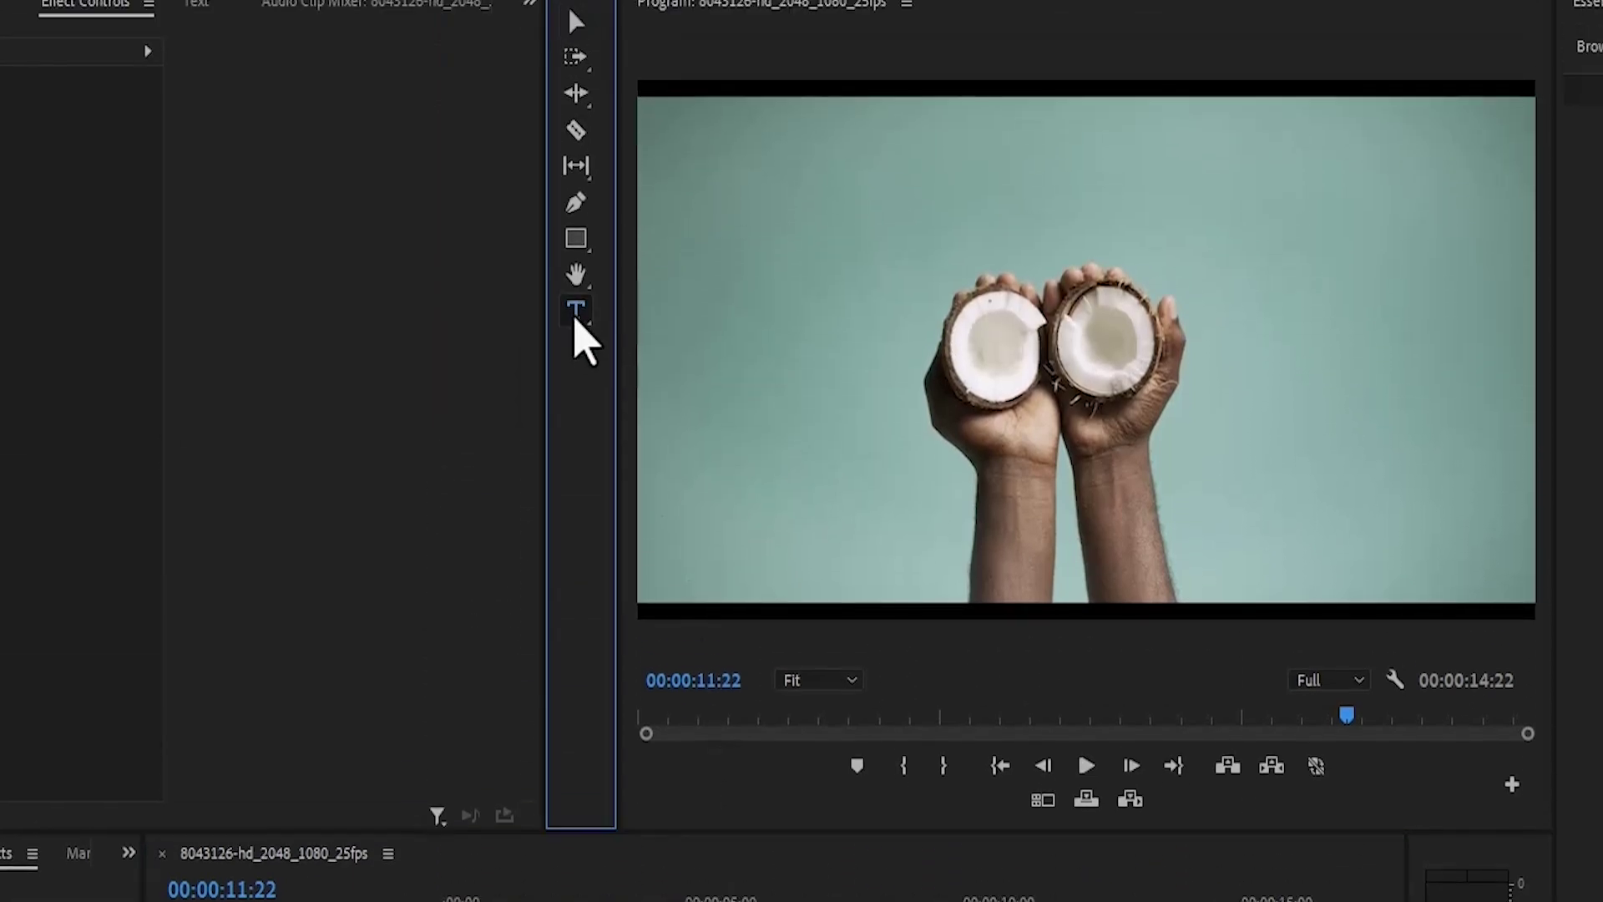
pyautogui.click(783, 361)
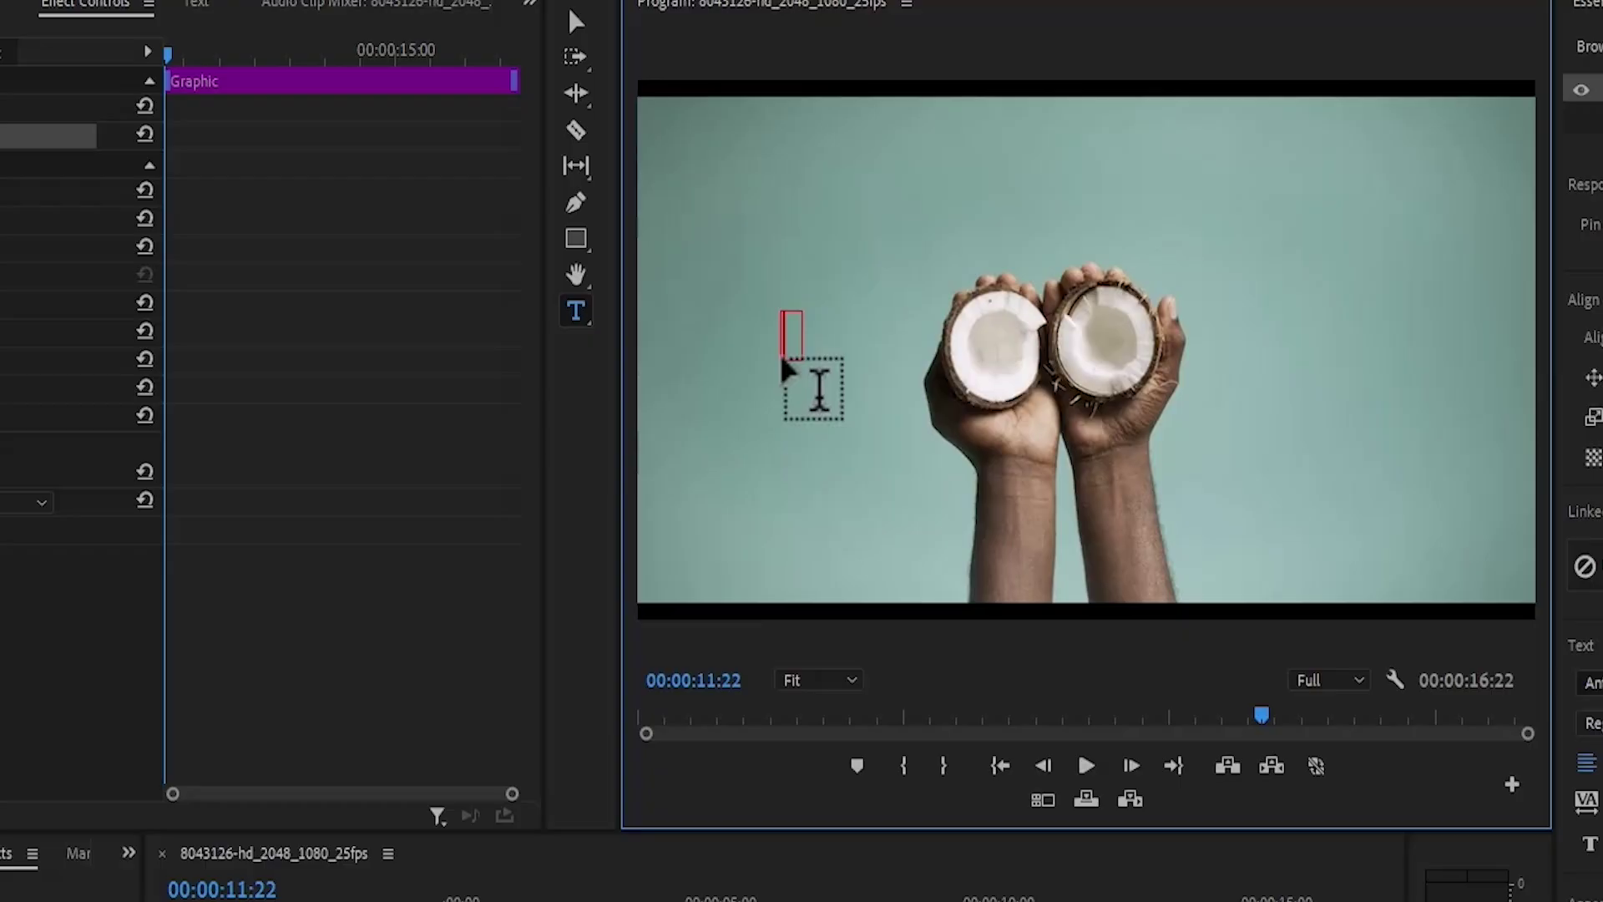
pyautogui.write('TEXT')
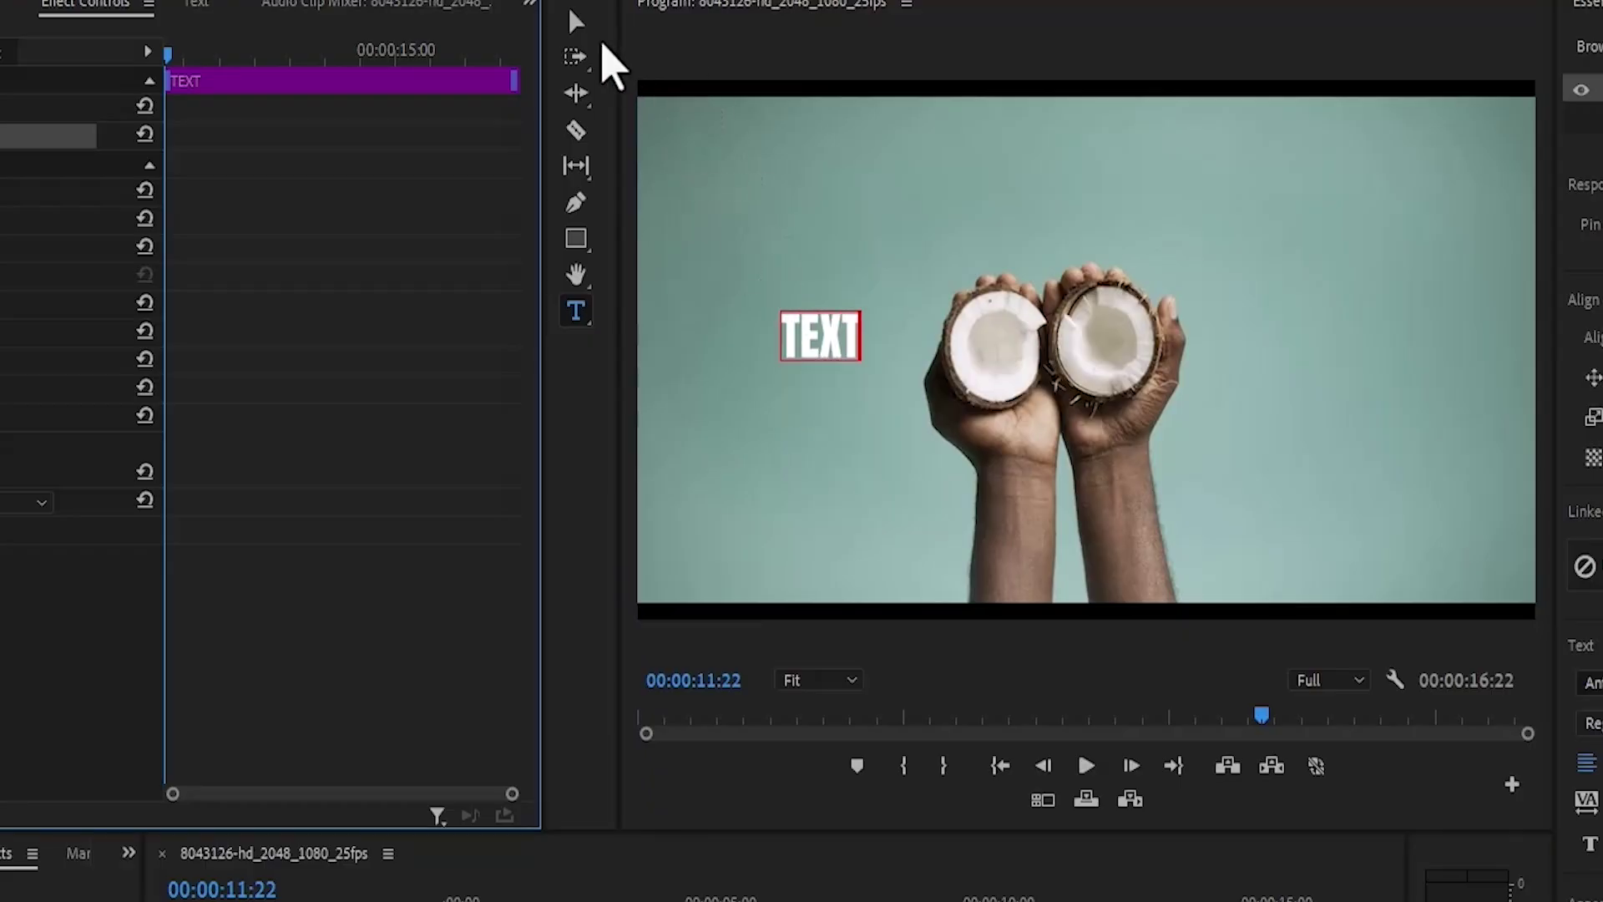
pyautogui.click(576, 22)
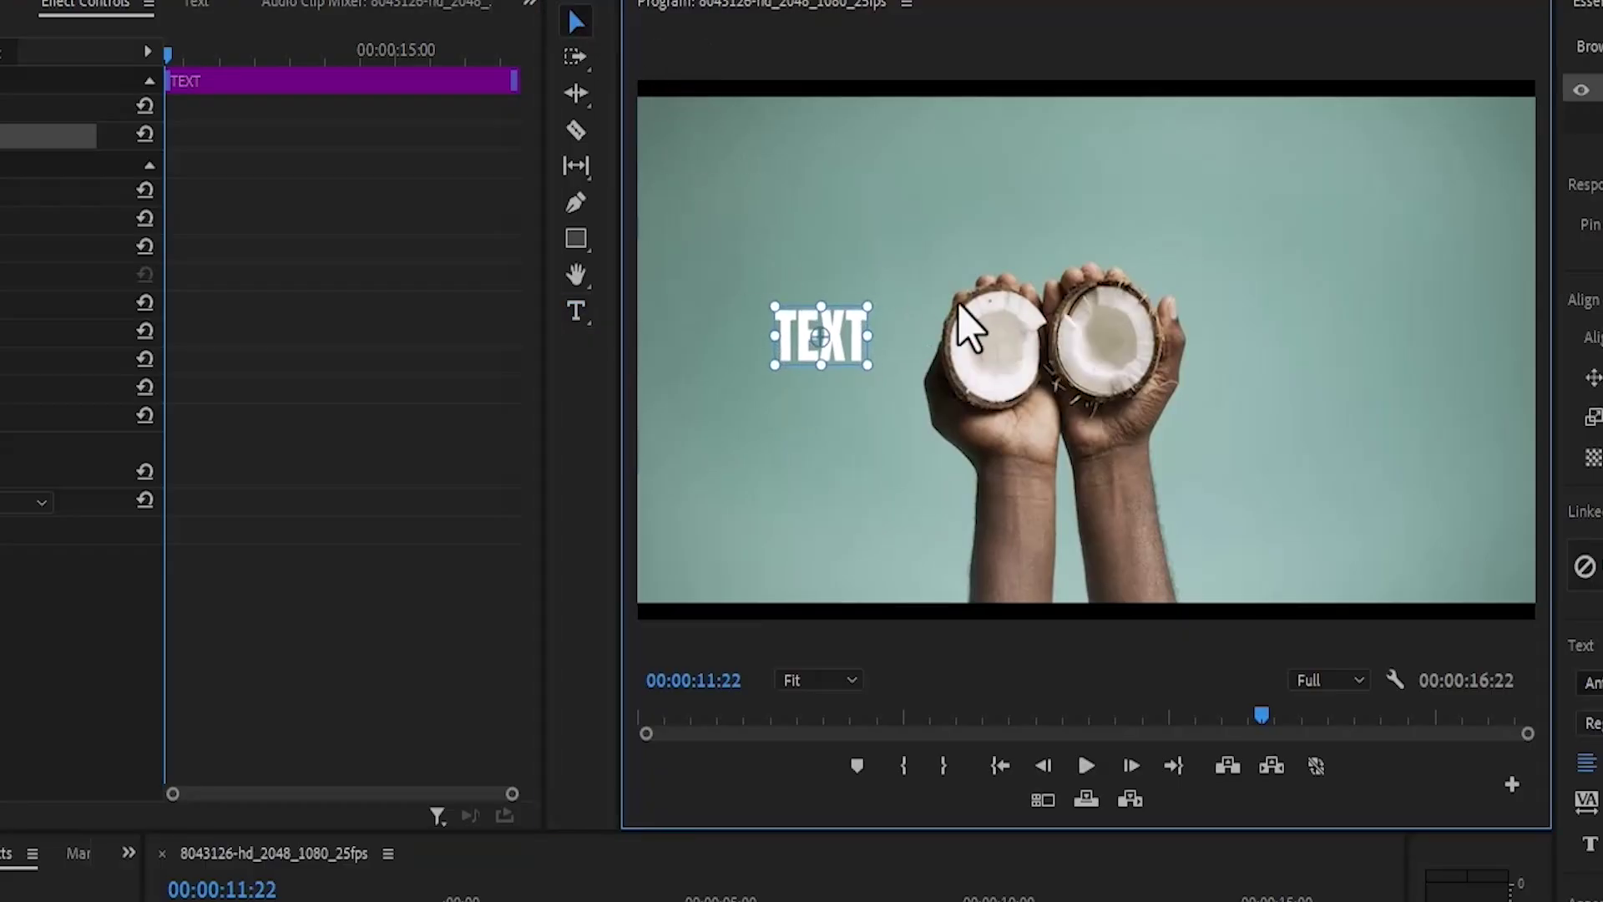
# Scale the TEXT title to fill most of the frame and centre it over the hands
pyautogui.moveTo(864, 310); pyautogui.dragTo(595, 222)
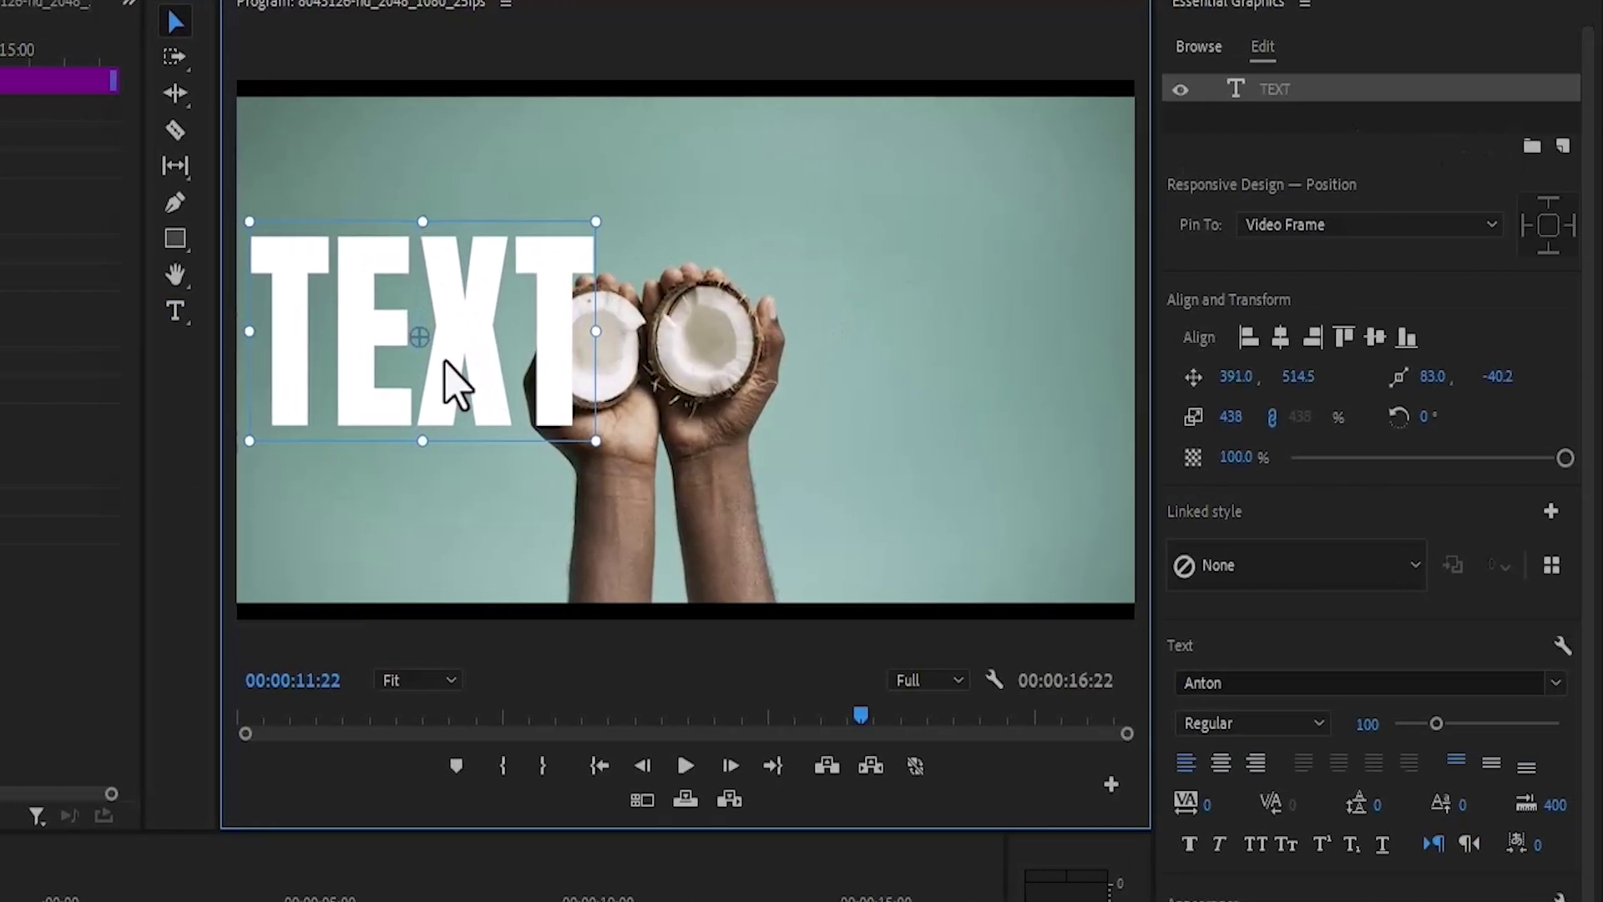
pyautogui.moveTo(458, 382); pyautogui.dragTo(669, 387)
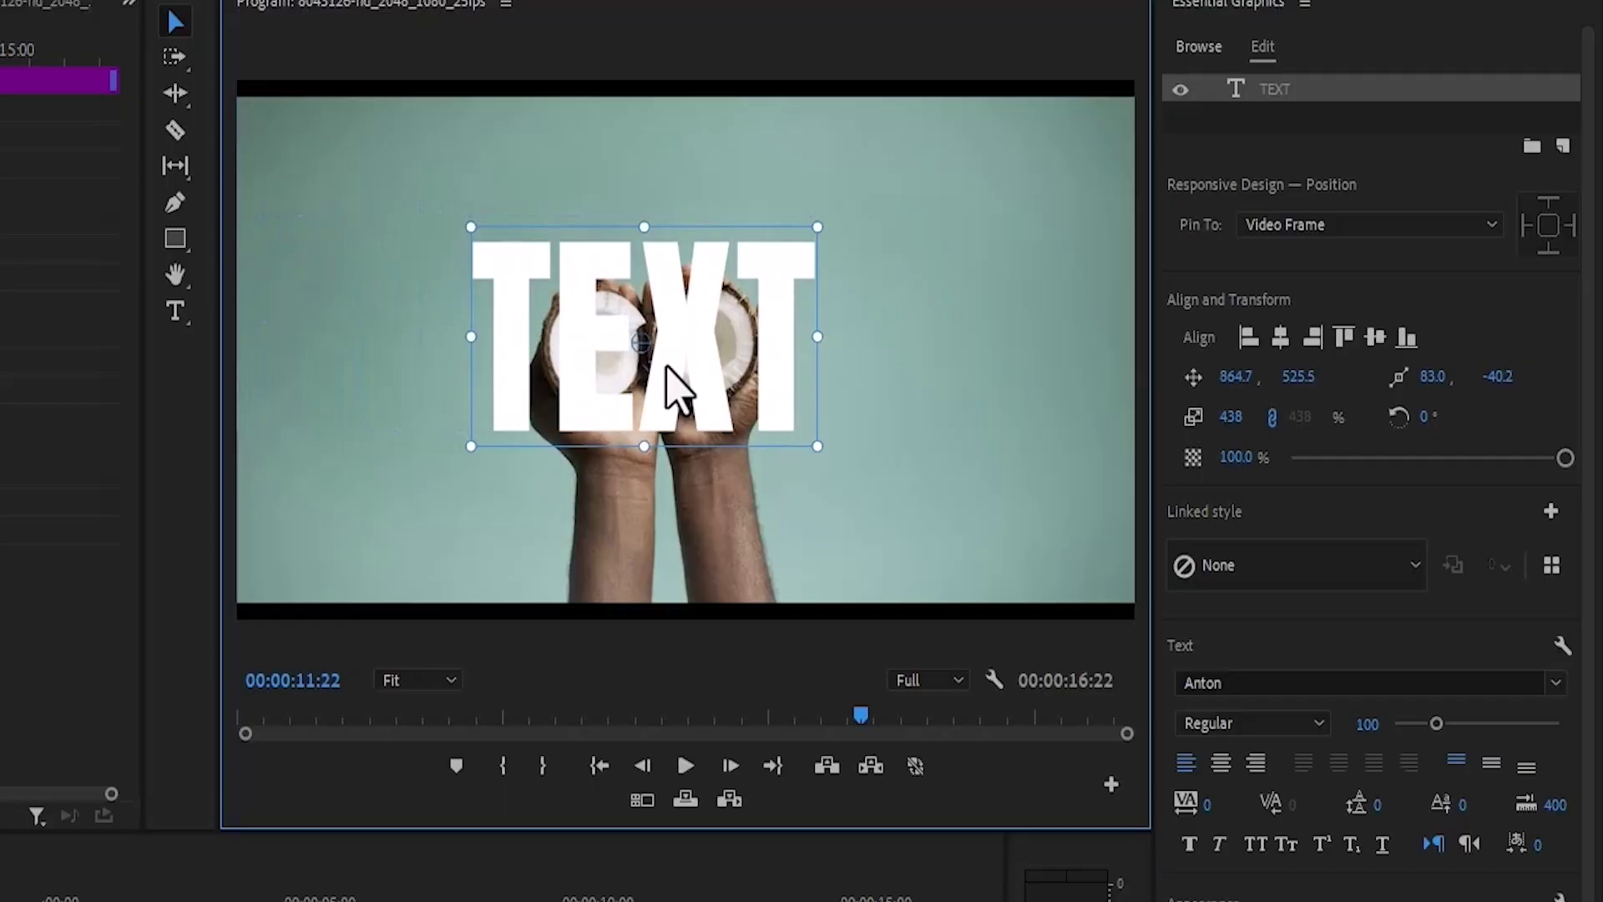
pyautogui.moveTo(815, 454); pyautogui.dragTo(1132, 611)
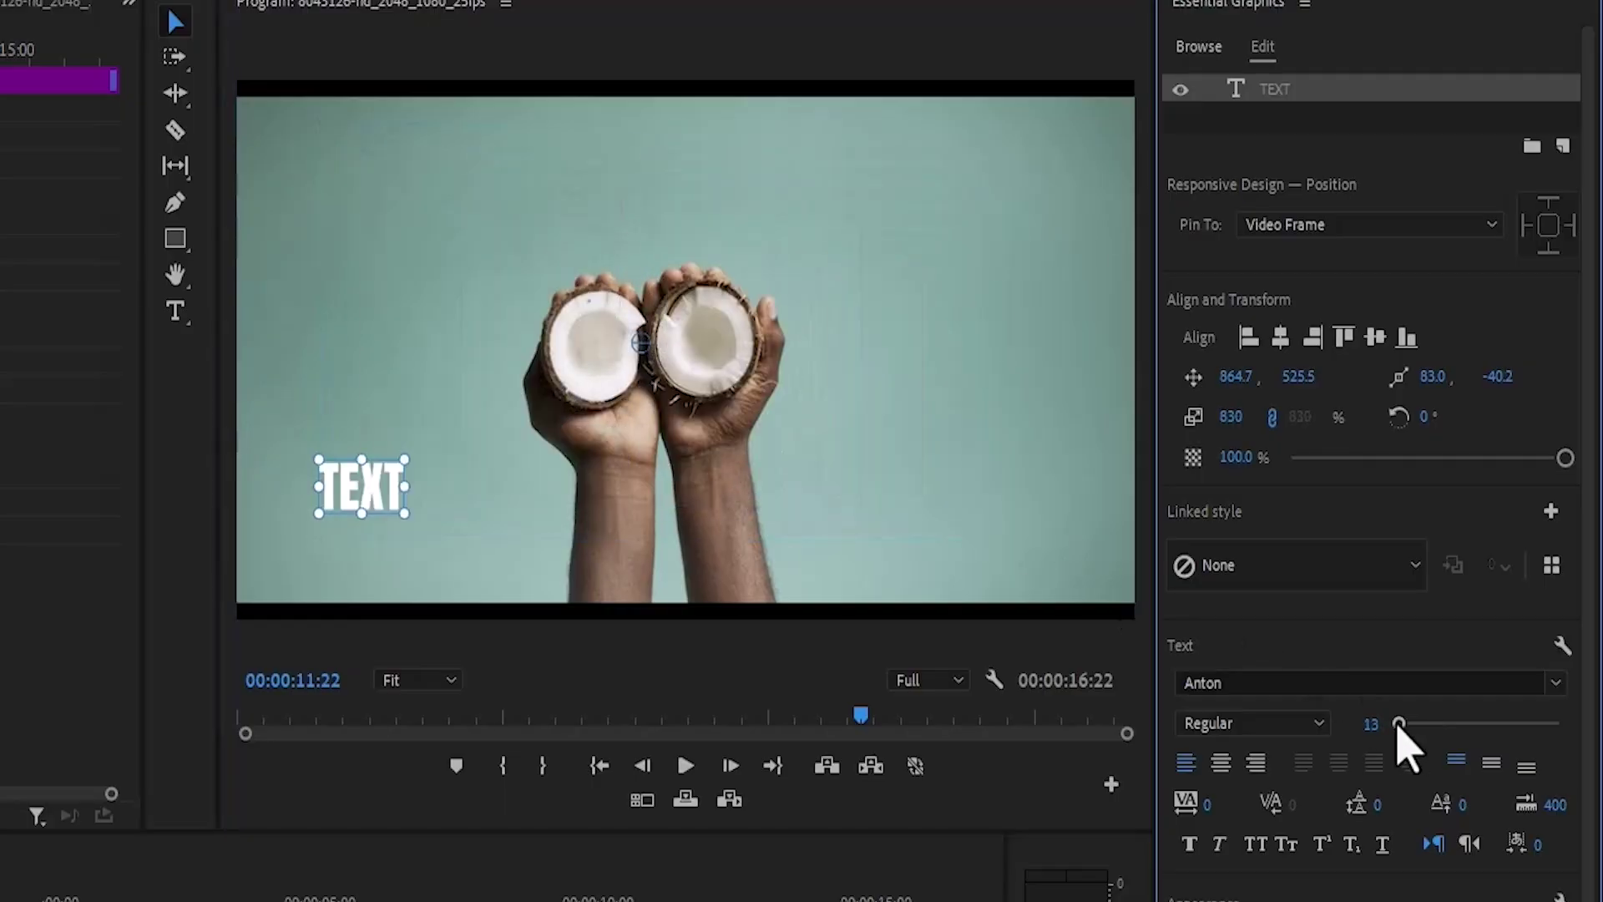
pyautogui.moveTo(977, 539); pyautogui.dragTo(997, 552)
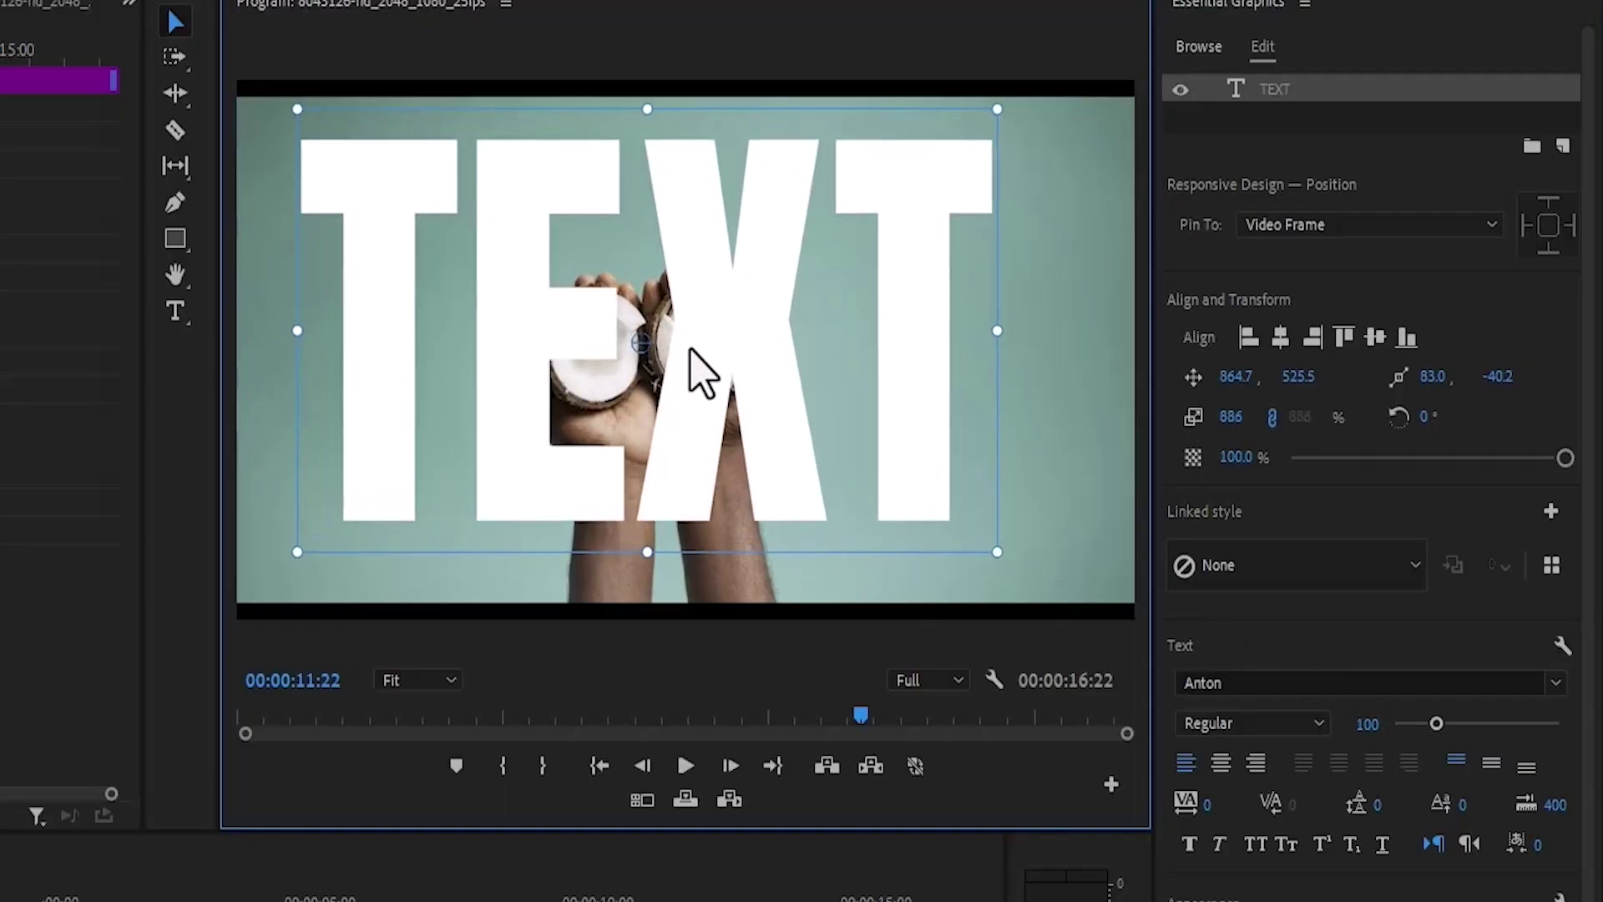
pyautogui.moveTo(701, 370); pyautogui.dragTo(759, 395)
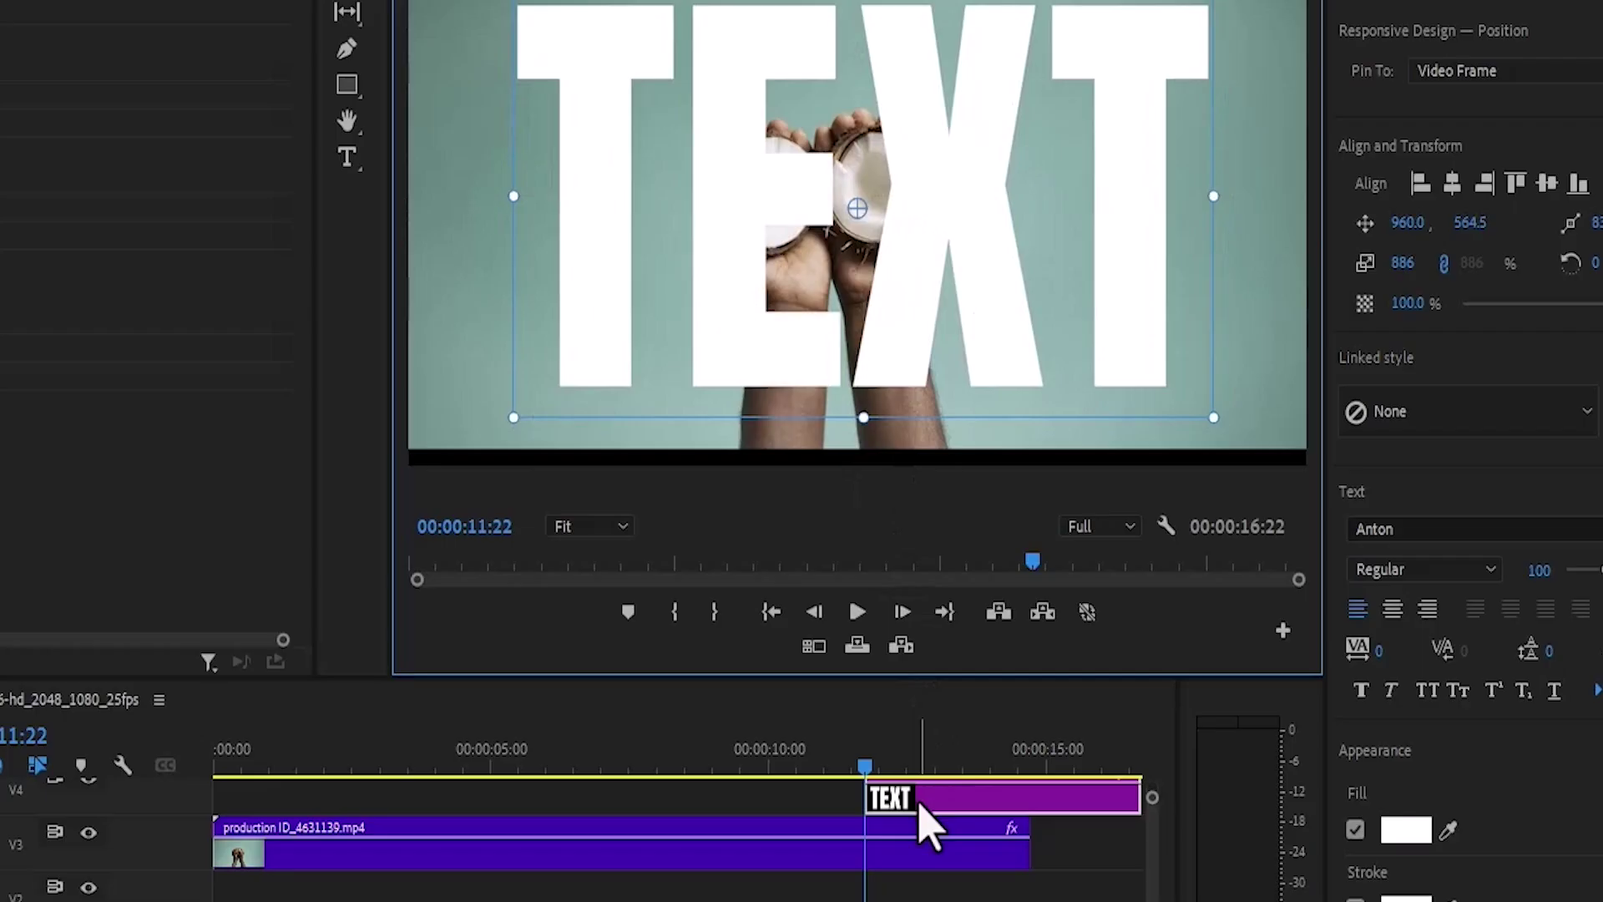
# Place the TEXT clip on V2 from 0:00 spanning the footage's full length
pyautogui.moveTo(925, 820); pyautogui.dragTo(501, 701)
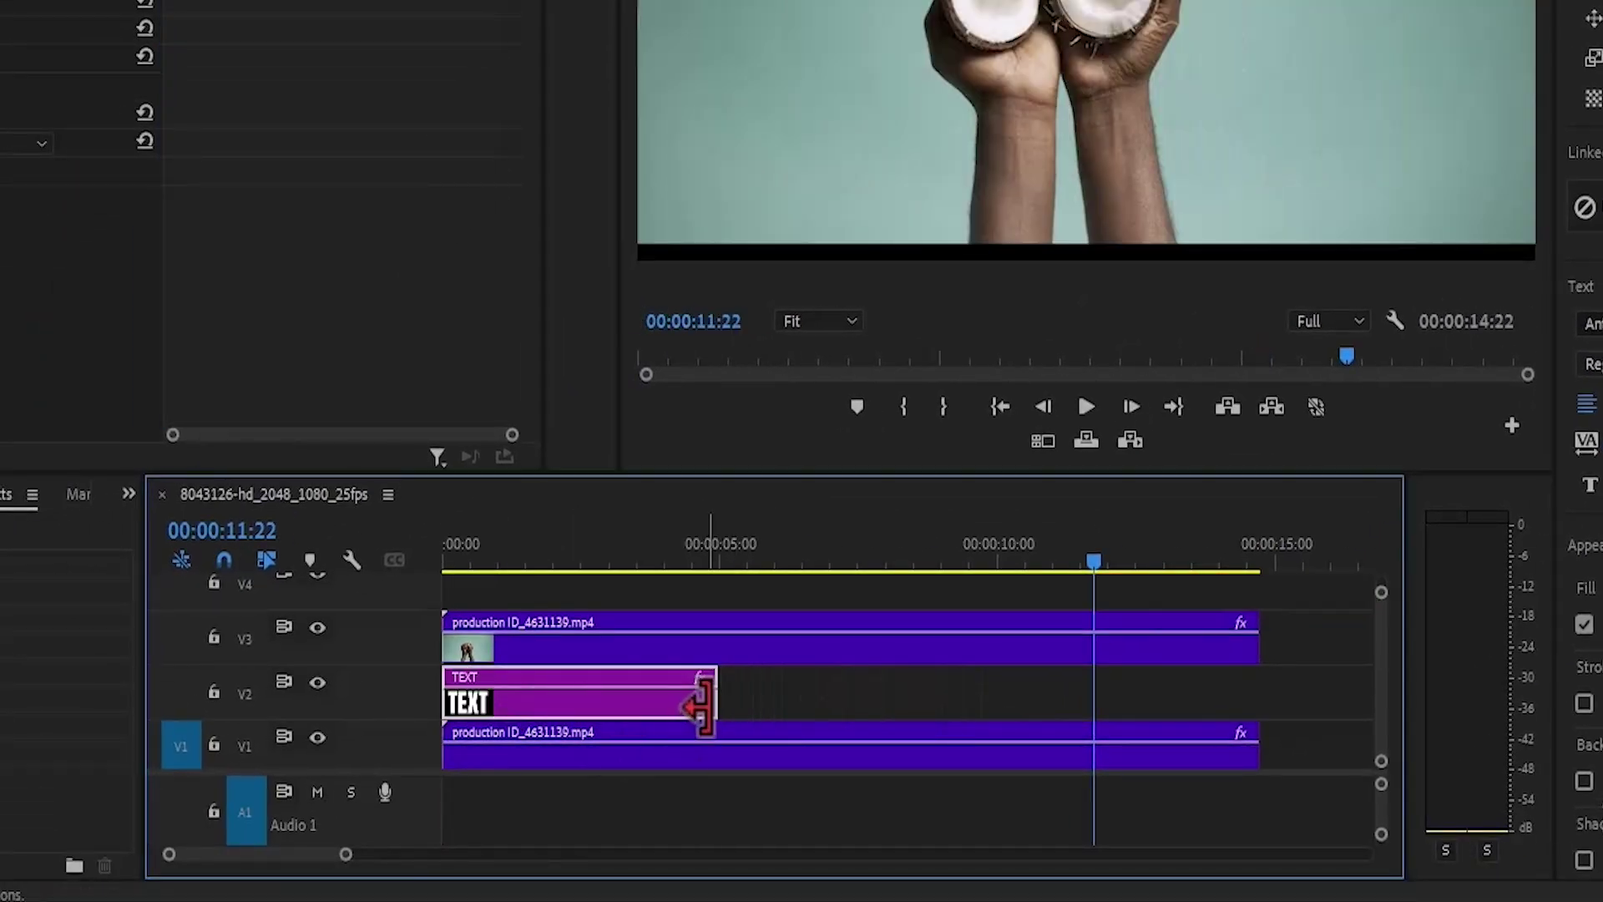
pyautogui.moveTo(701, 705); pyautogui.dragTo(1258, 705)
pyautogui.click(1061, 654)
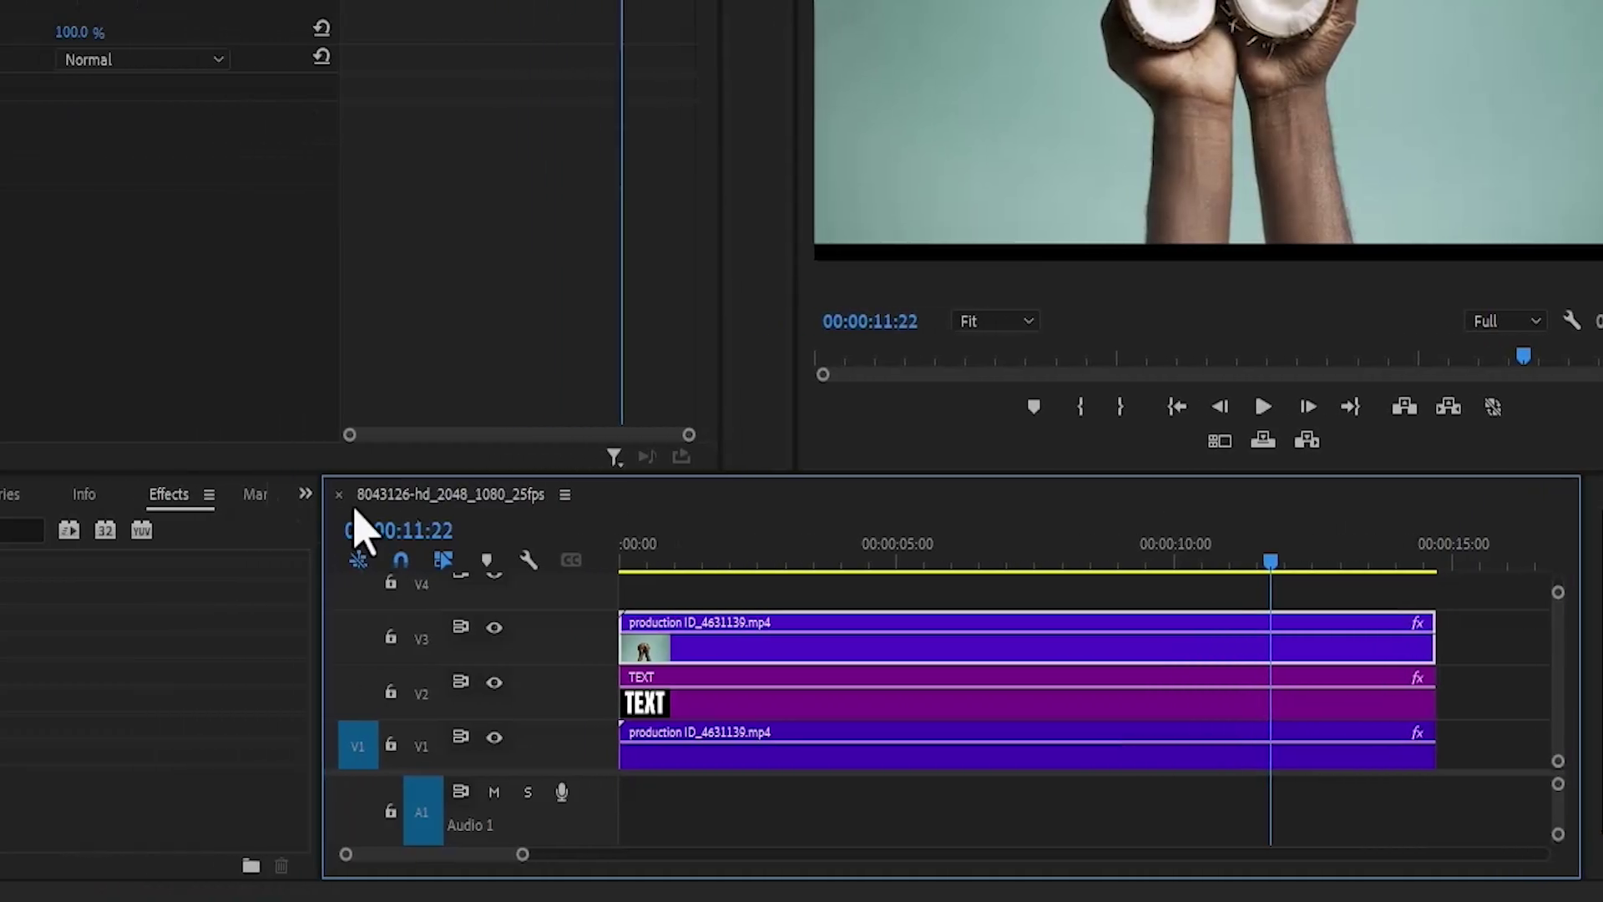
# Apply the Ultra Key effect to the top coconut clip on V3
pyautogui.click(194, 538)
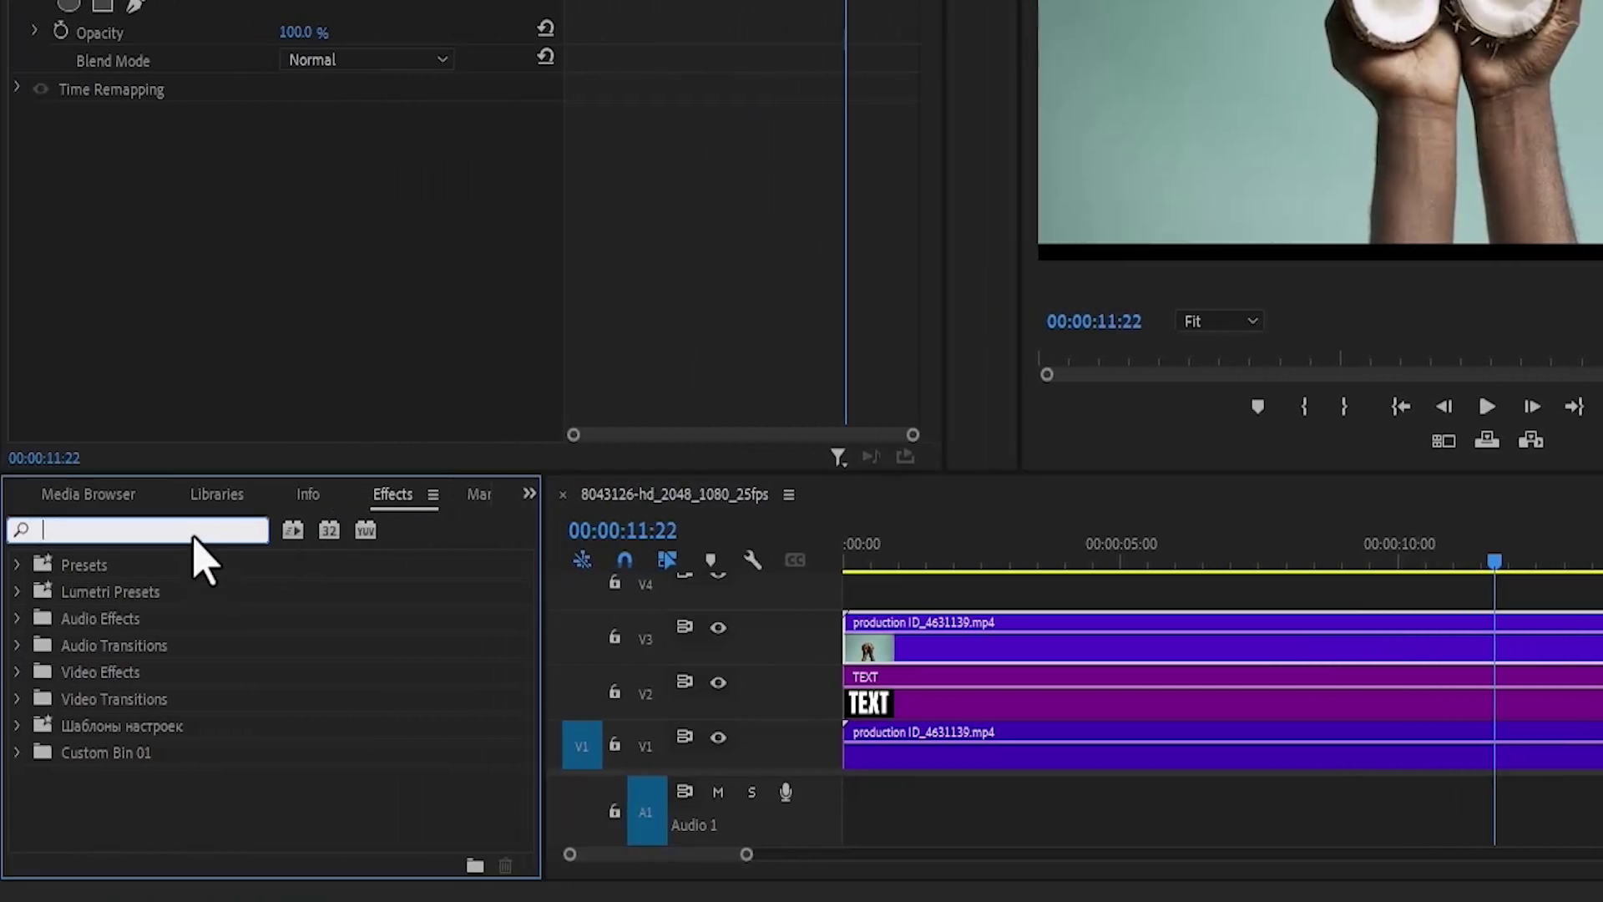
pyautogui.write('ULTR')
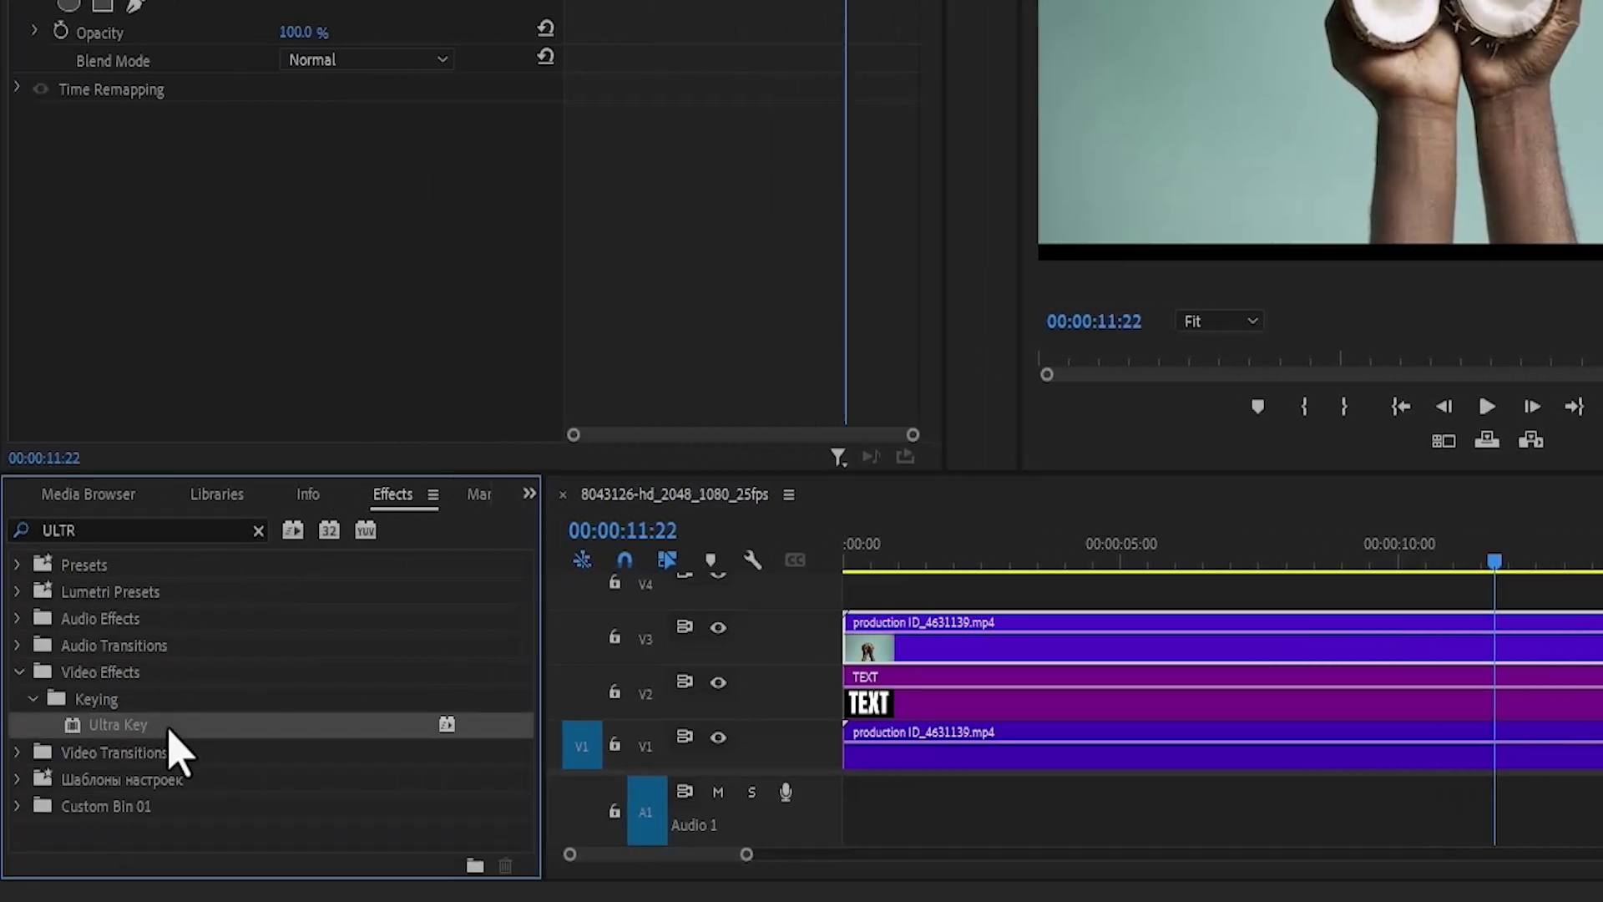
pyautogui.moveTo(172, 728); pyautogui.dragTo(909, 641)
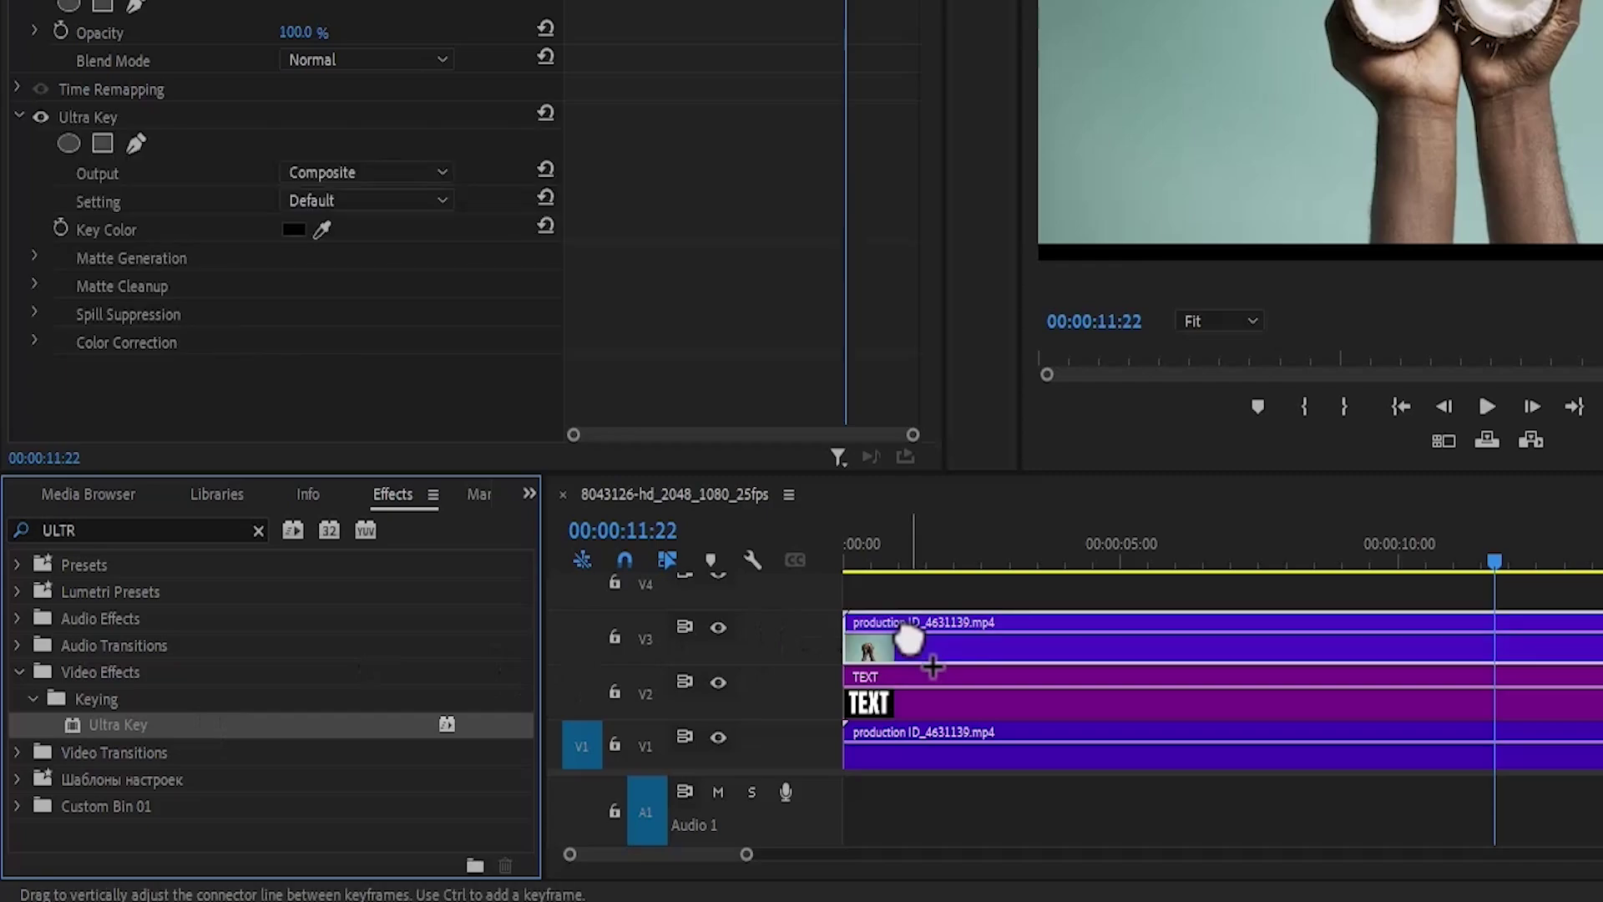
# Key out the teal background with the eyedropper and set Ultra Key to Aggressive
pyautogui.click(321, 229)
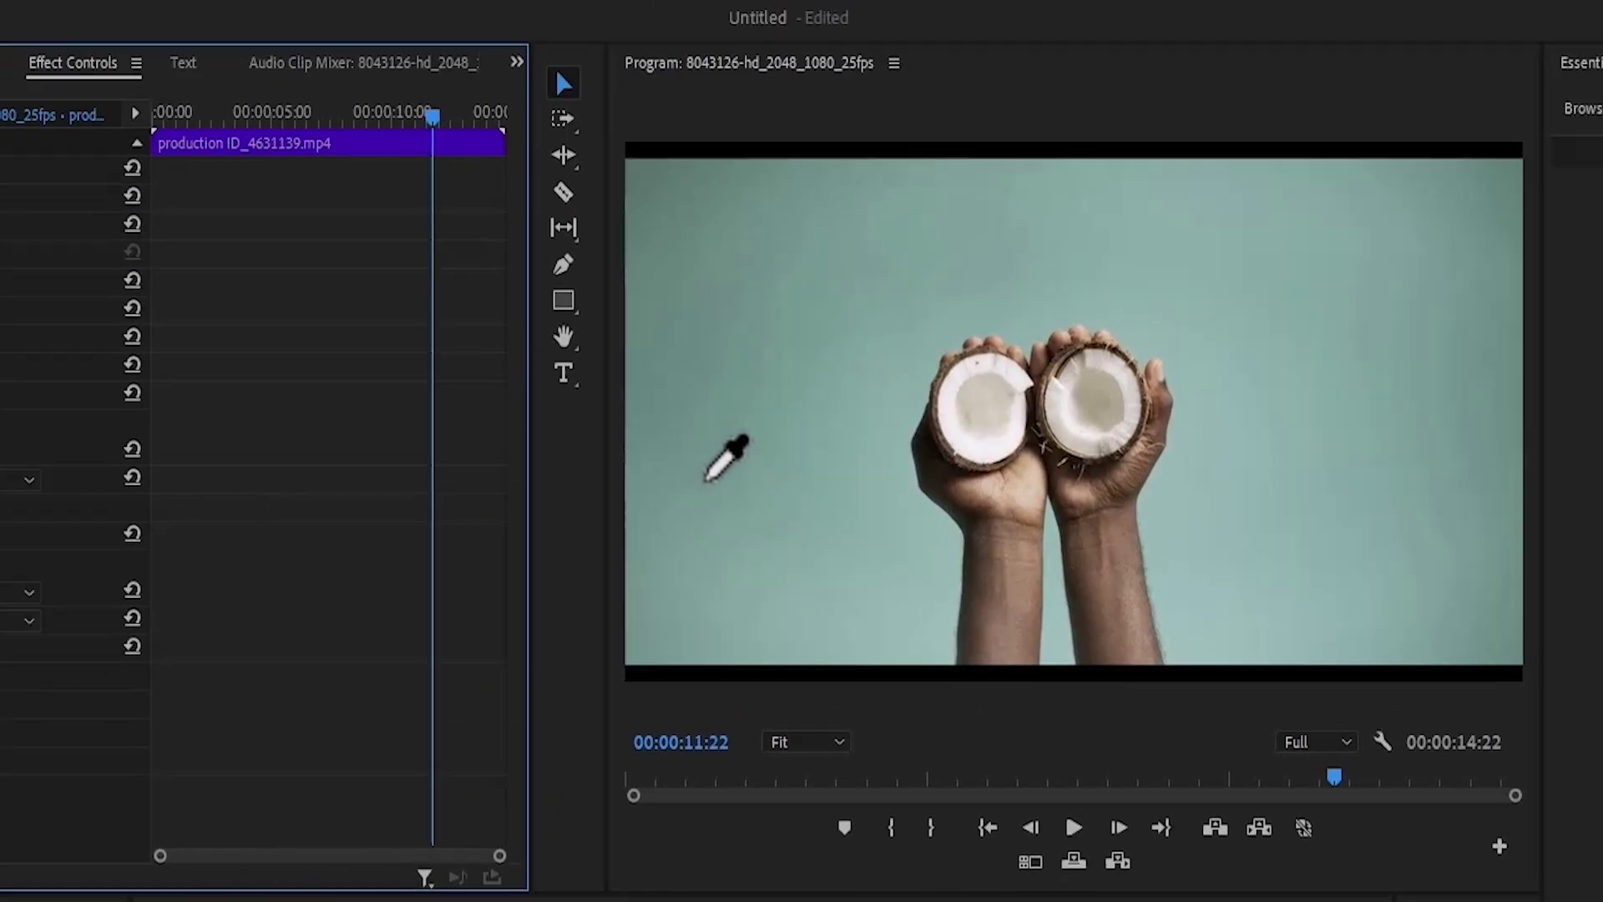
pyautogui.click(713, 524)
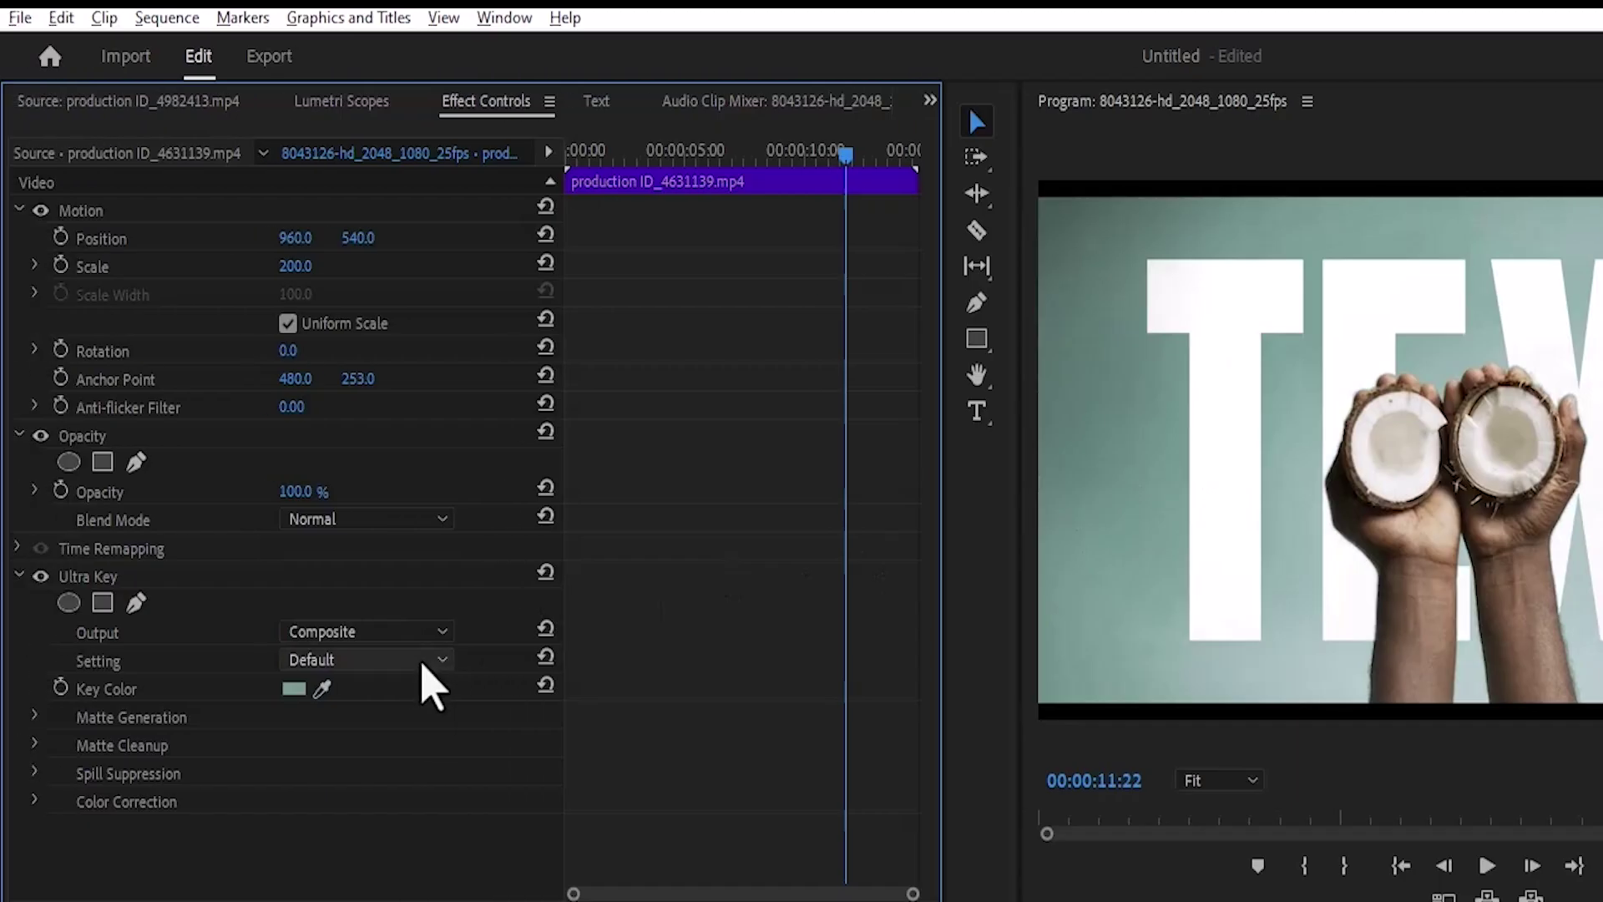
pyautogui.click(403, 662)
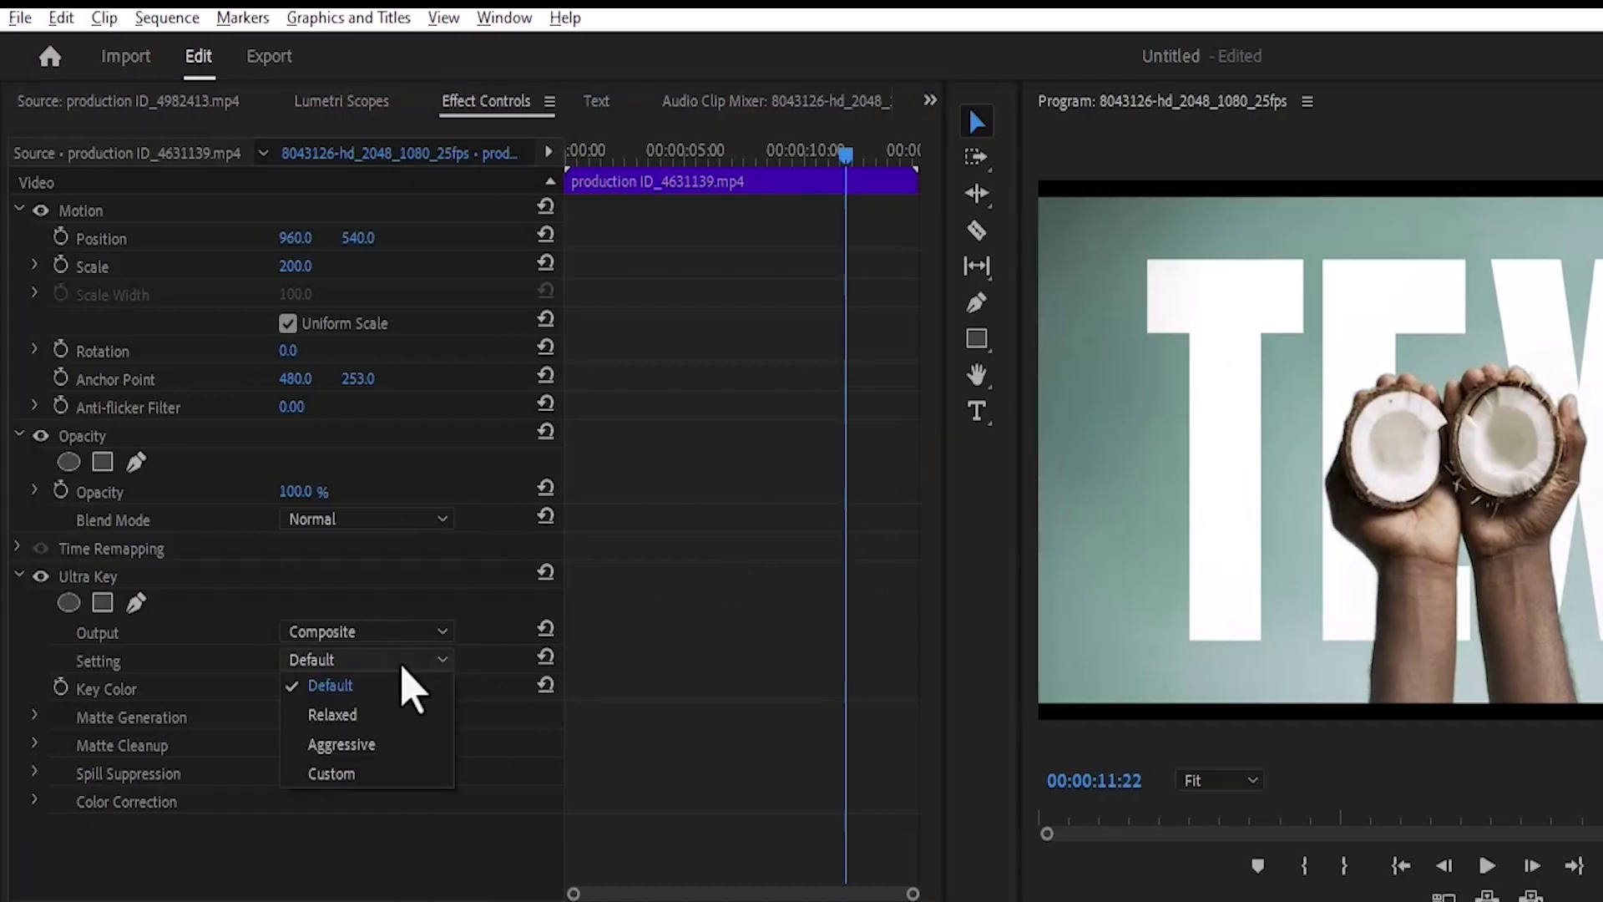
pyautogui.click(341, 745)
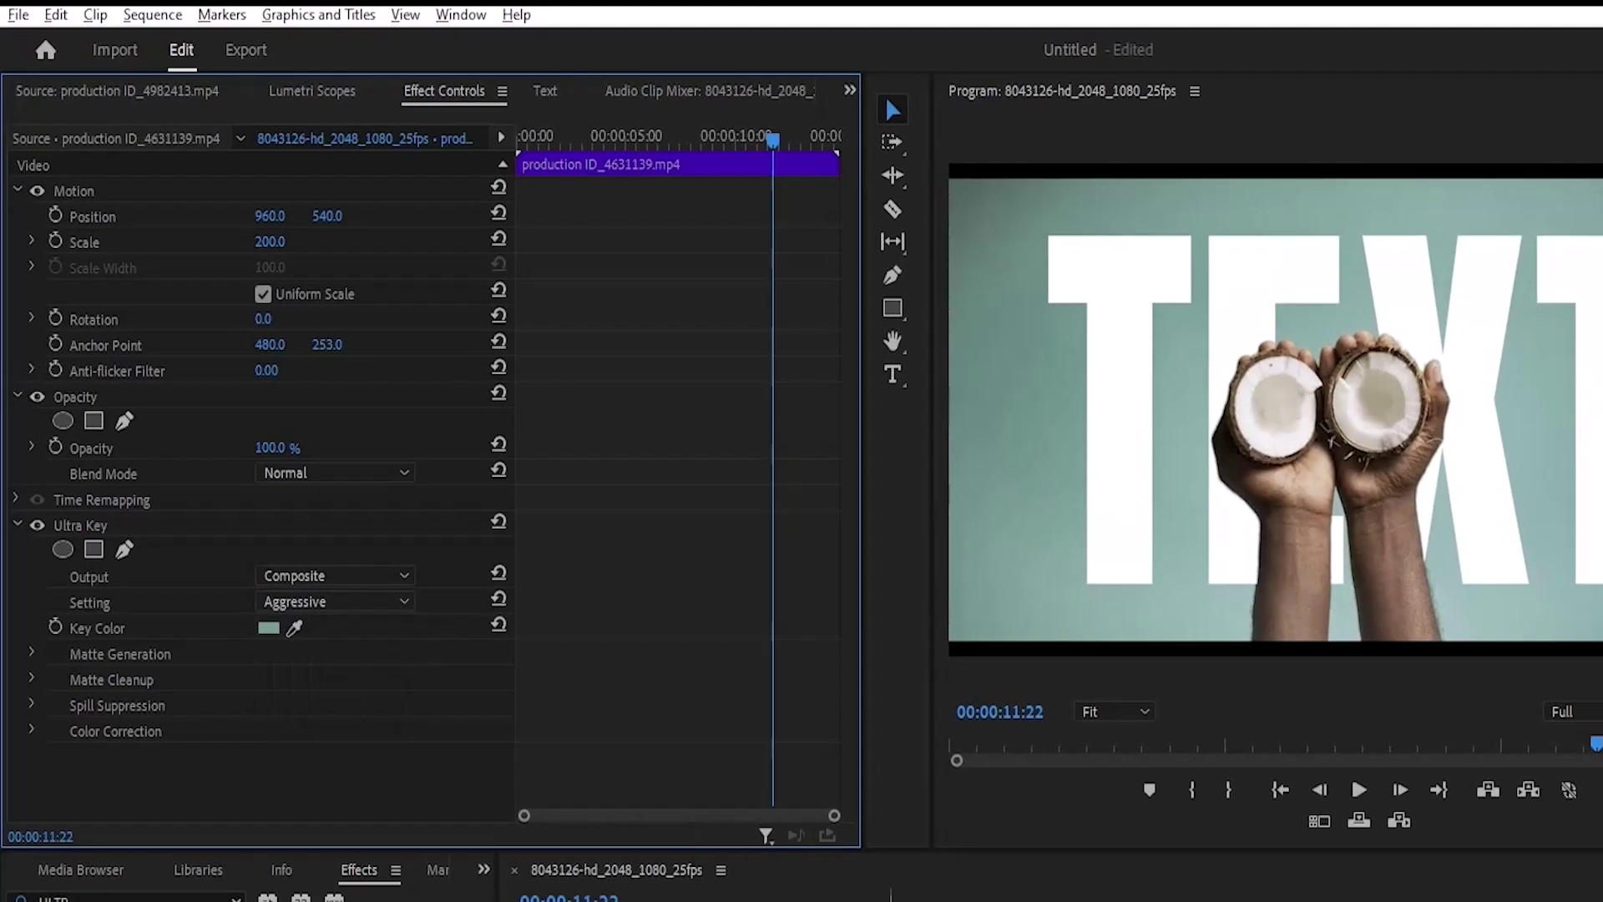
# Play the sequence from about 2 seconds to preview the hands over the TEXT
pyautogui.click(724, 758)
pyautogui.press('space')
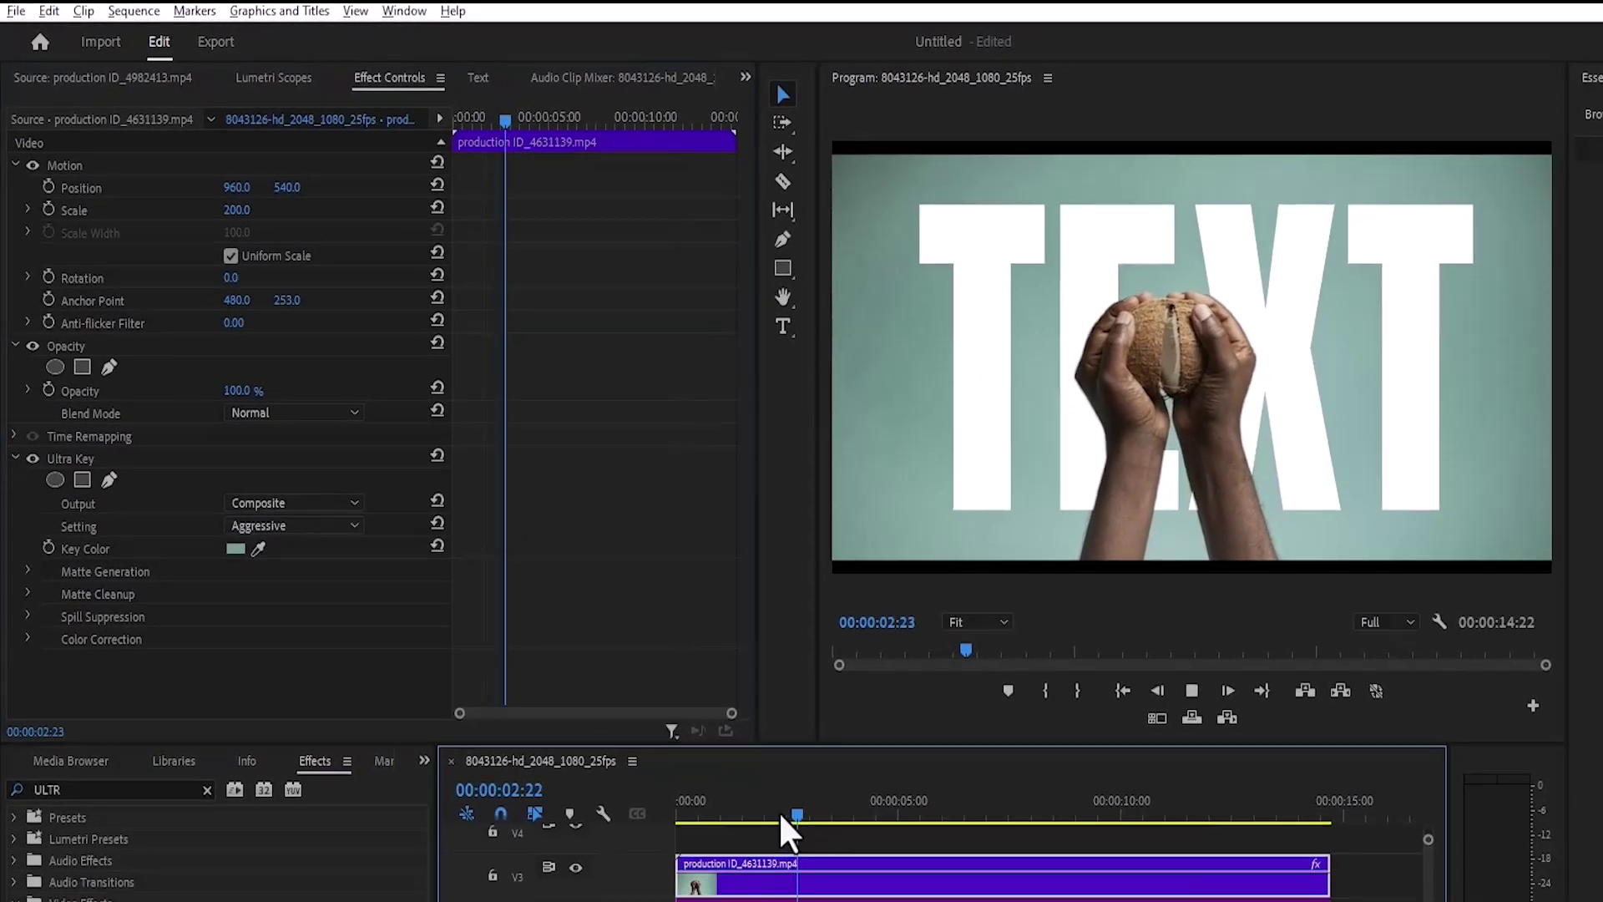